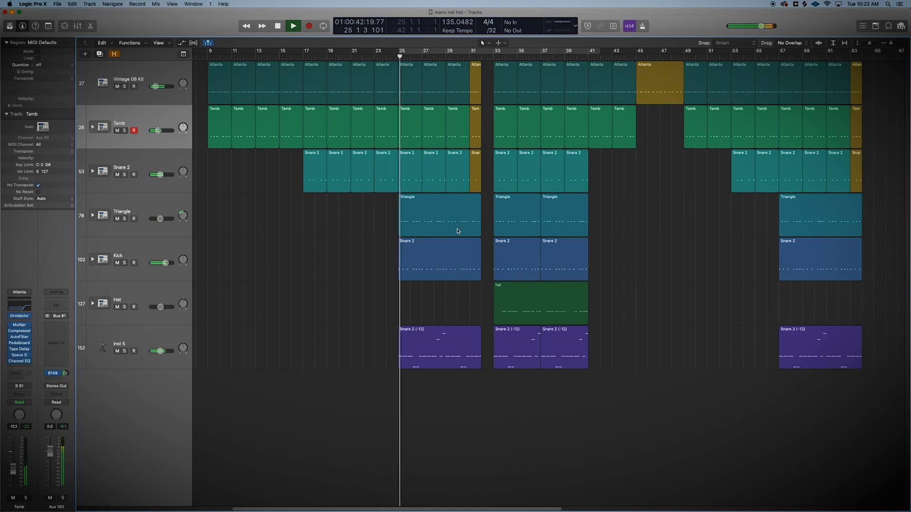
- Open the Tamb region at bar 29 in the piano roll and move its second-to-last note to just before the region's end
double_click(459, 137)
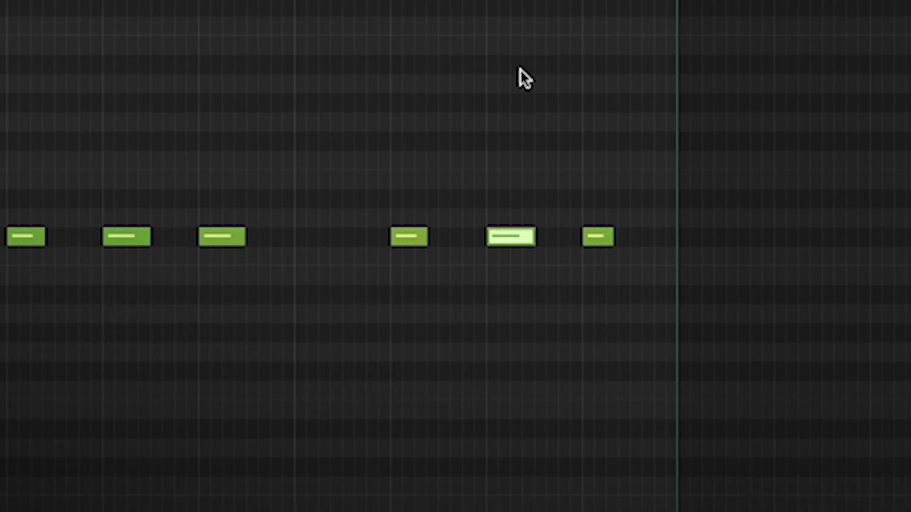
drag(510, 235, 649, 241)
key(space)
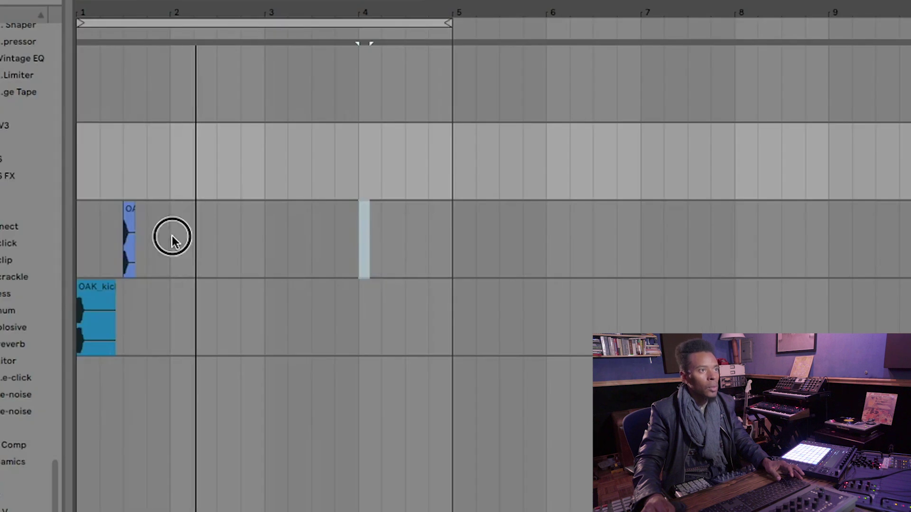
- In Ableton Live, duplicate bar 1 of the snare track three times to place a snare in bars 2, 3 and 4
drag(182, 165, 123, 173)
key(ctrl+d)
key(ctrl+d)
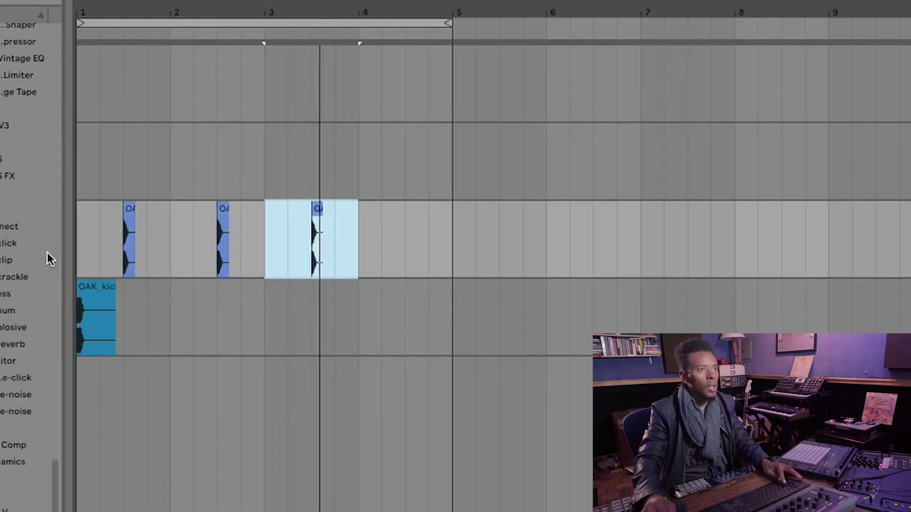
key(ctrl+d)
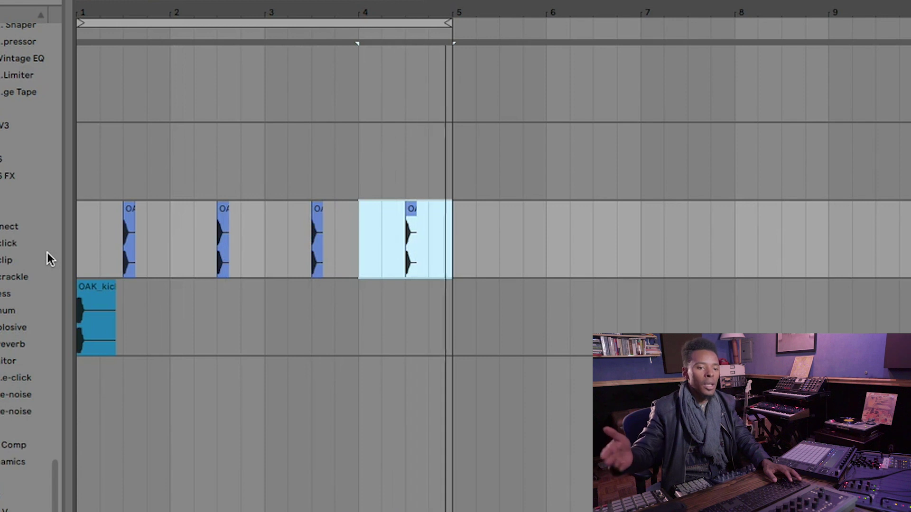
- Copy the kick clip along its track to mid-bar 1, shortly before bar 2, and the starts of bars 2 and 3
click(169, 236)
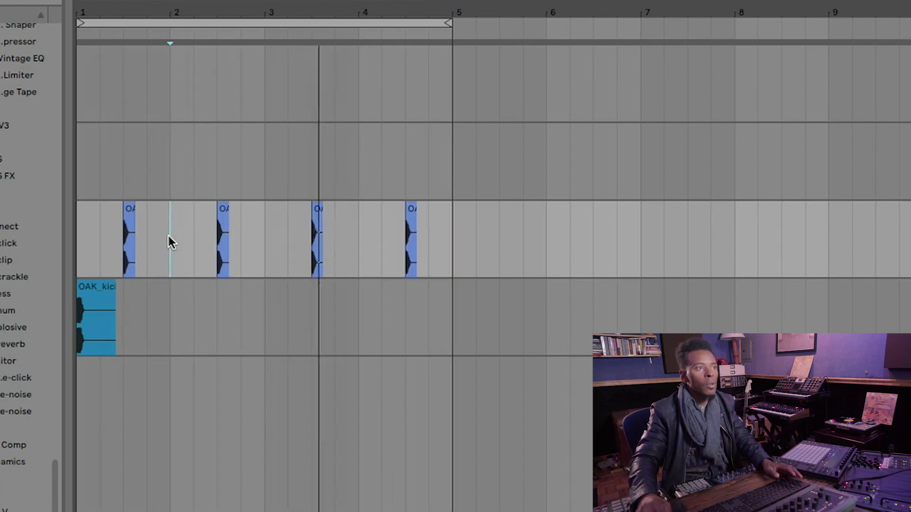
drag(160, 235, 71, 236)
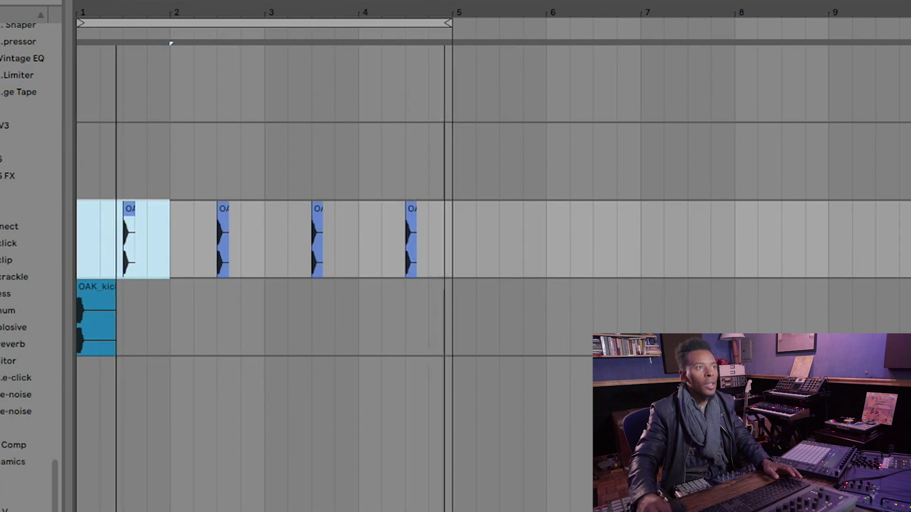
key(plus)
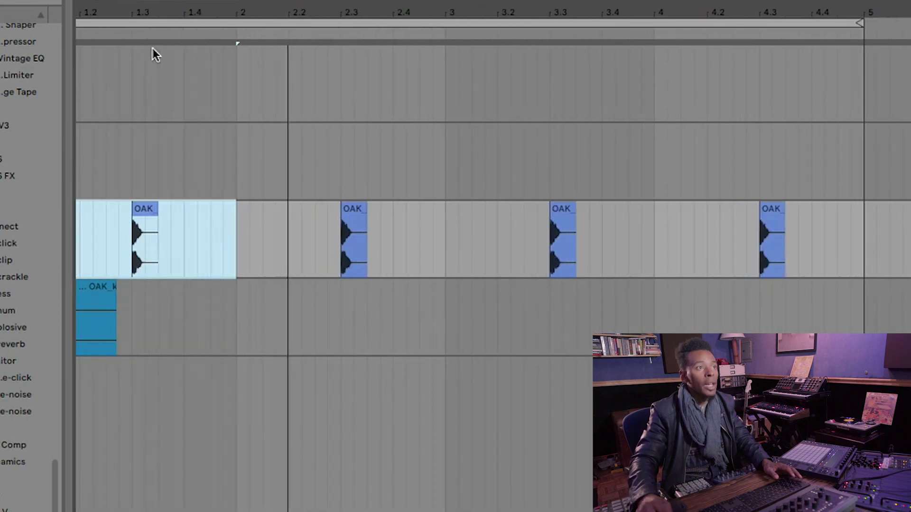
drag(157, 12, 156, 10)
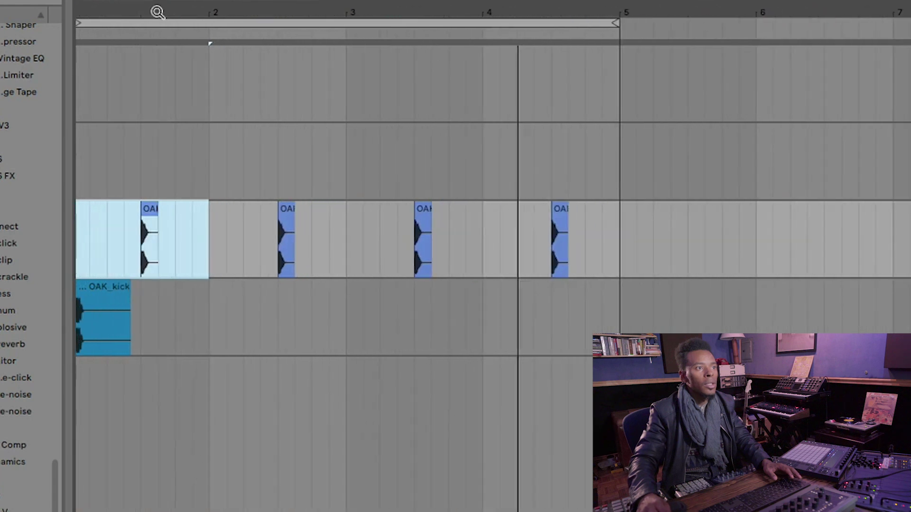
click(86, 296)
drag(104, 299, 226, 285)
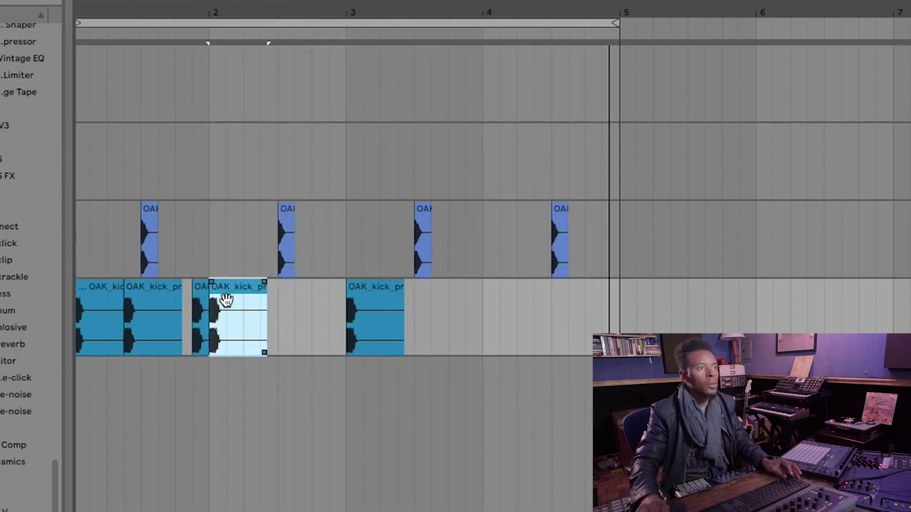
- Delete the kick clip just before bar 2 and the one at the start of bar 2
click(203, 291)
key(Delete)
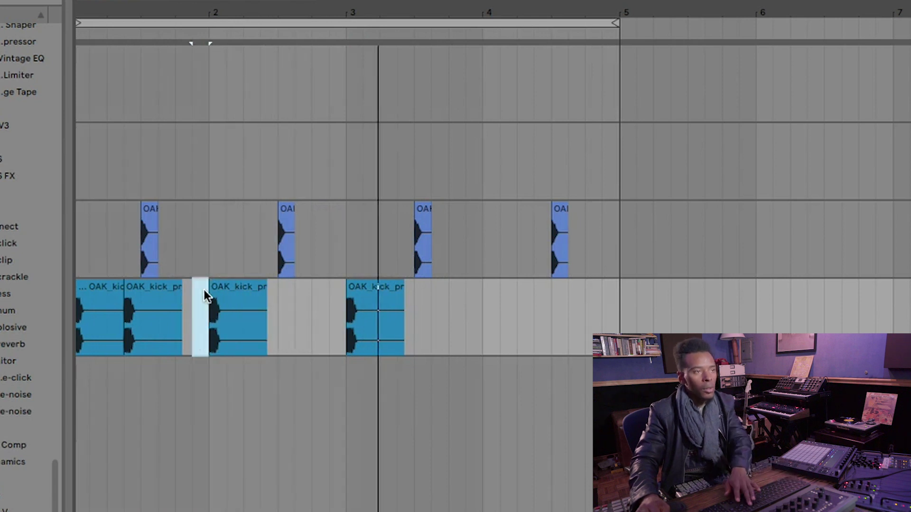
click(230, 289)
key(Delete)
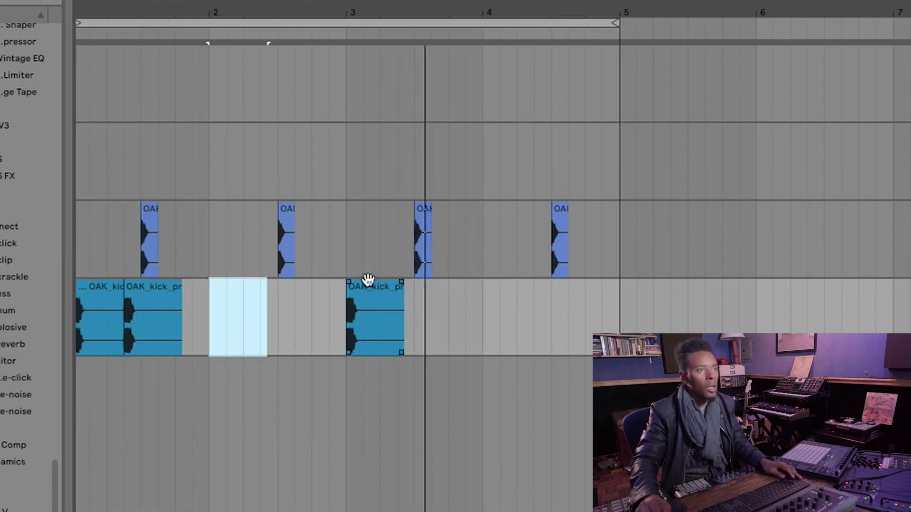
- Copy the kick to two closely spaced hits early in bar 2 and copy the bar 3 kick further into its bar
click(153, 286)
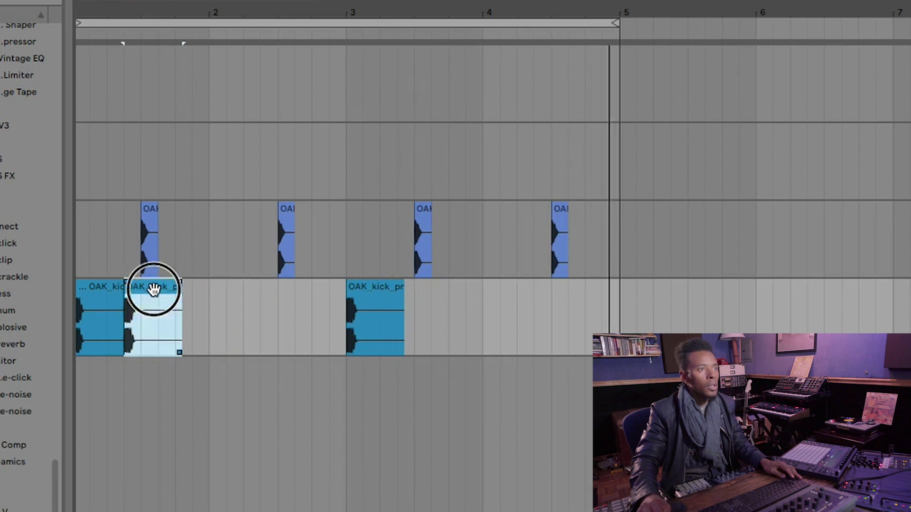
drag(153, 289, 256, 288)
click(372, 287)
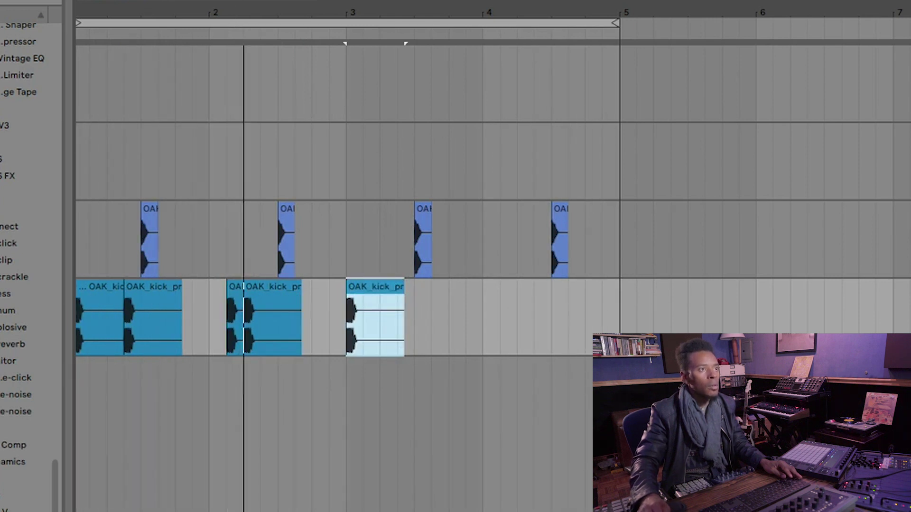
drag(368, 285, 421, 291)
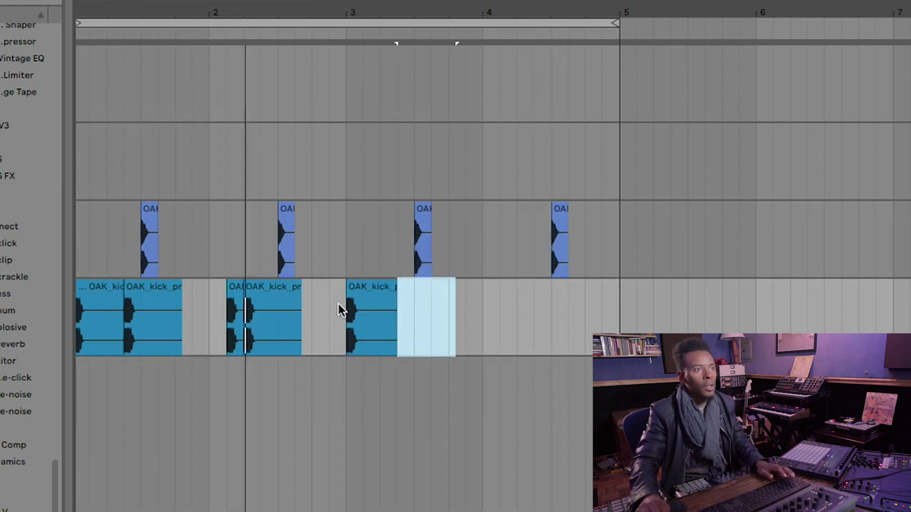
- Duplicate the first two bars of the kick pattern into bars 3 and 4
drag(341, 306, 53, 320)
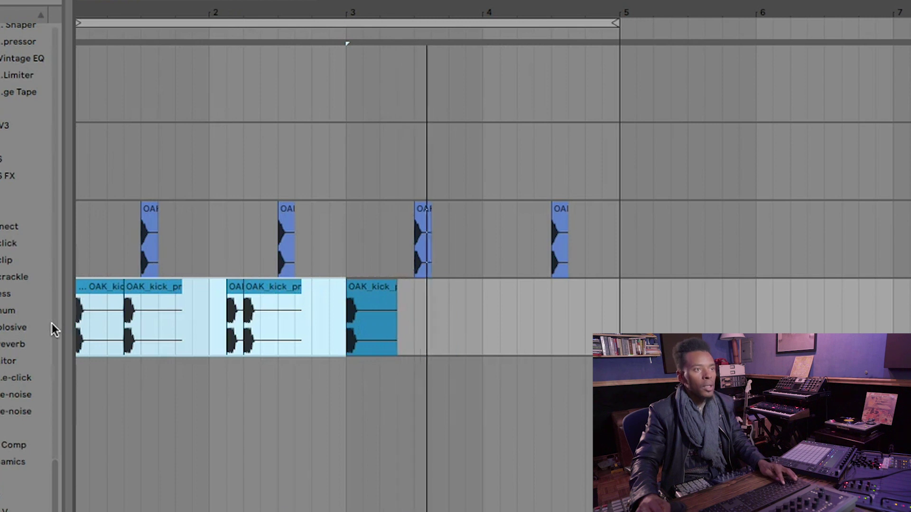
key(super+d)
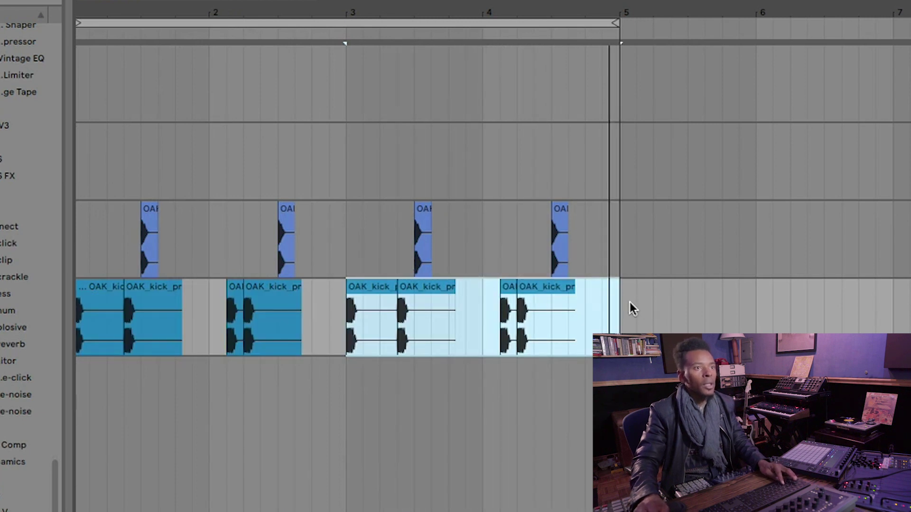
click(616, 303)
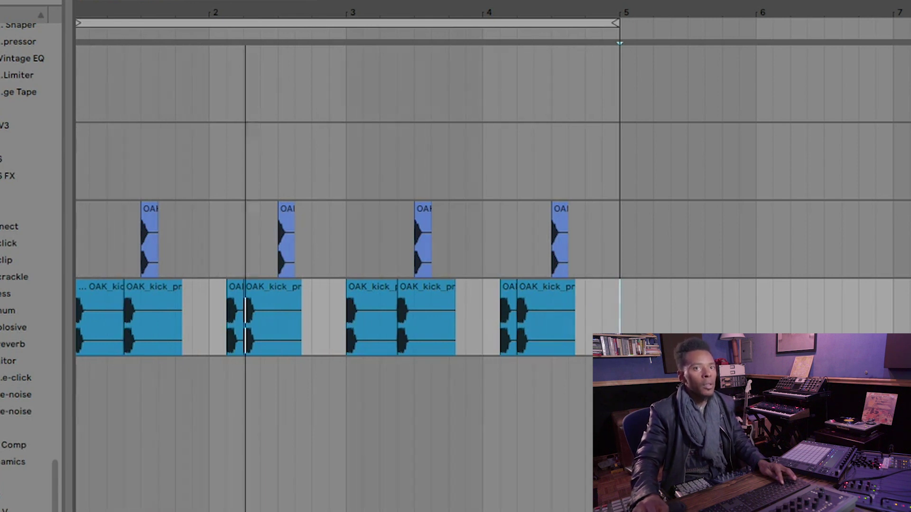
- Load an empty Drum Rack from the Drums category onto the second MIDI track
click(435, 65)
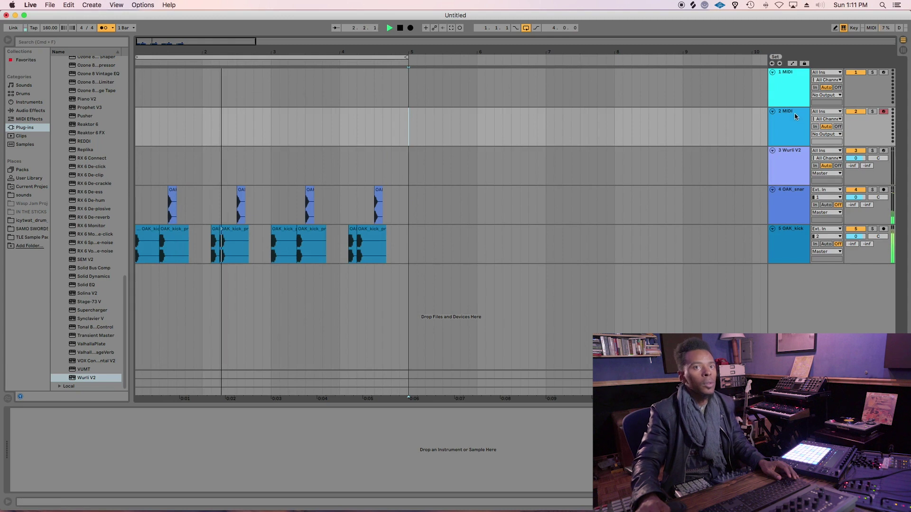
click(796, 116)
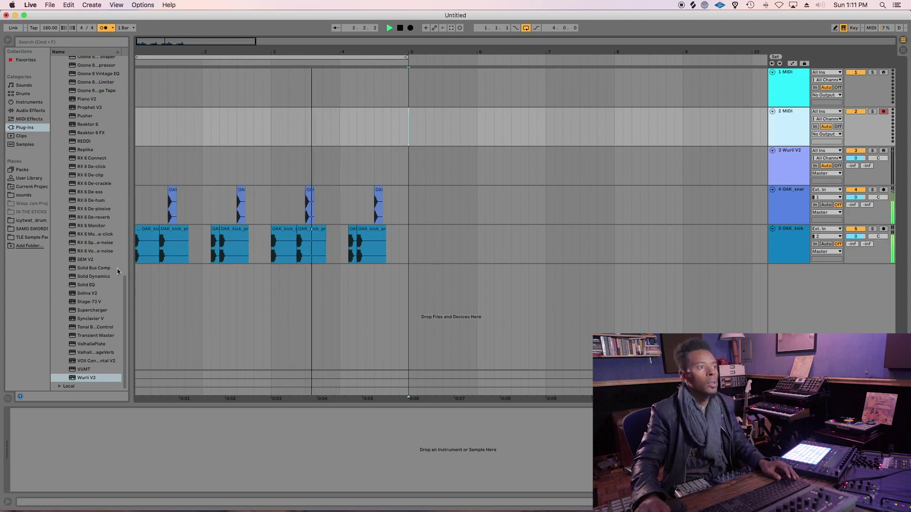
click(129, 283)
drag(125, 285, 23, 55)
click(22, 93)
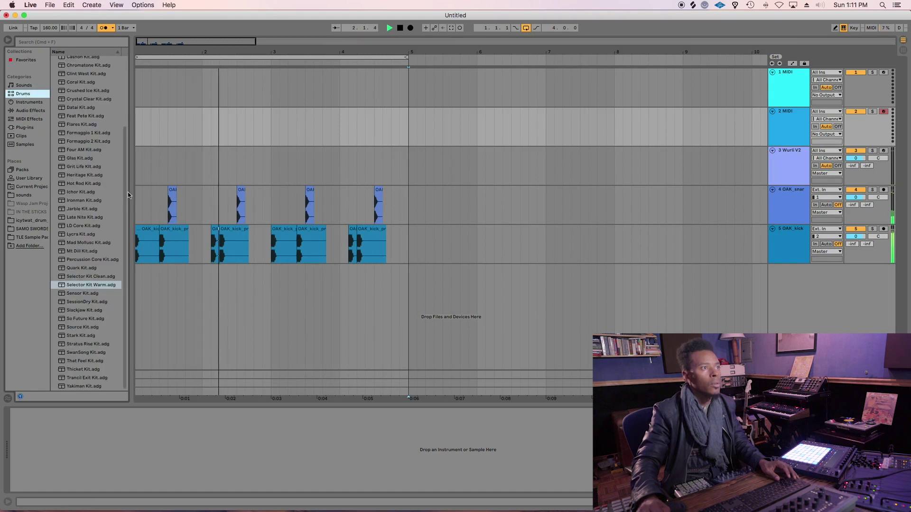
drag(126, 183, 117, 66)
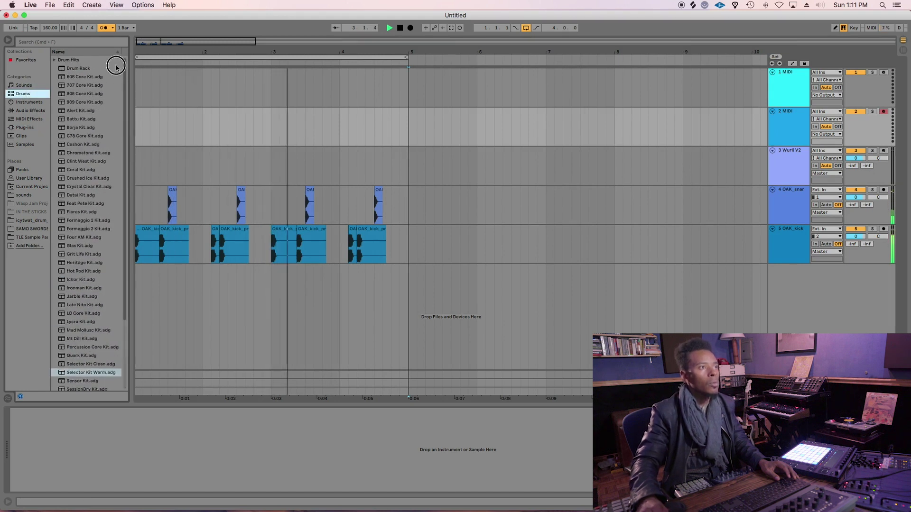
double_click(92, 68)
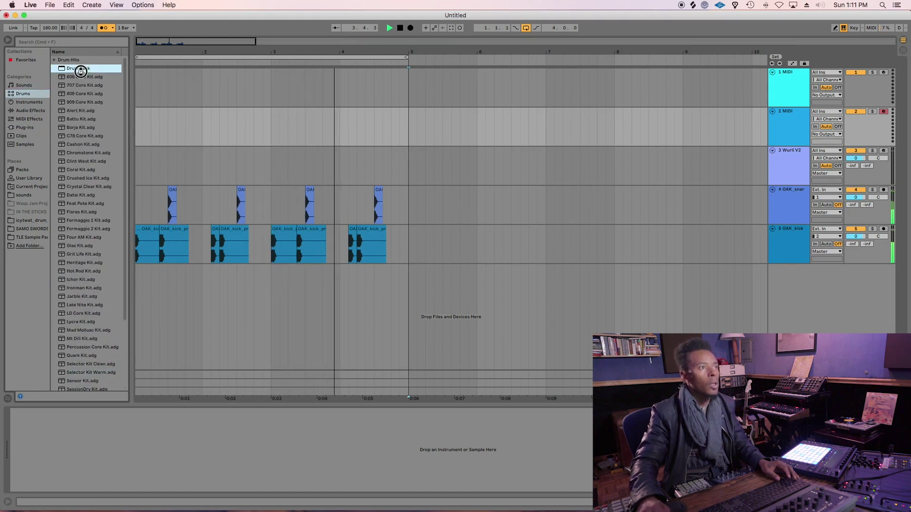
- Search all browser results for "hat" and load Hat_Closed_001.wav onto the Drum Rack's E1 pad
click(45, 42)
text(hat)
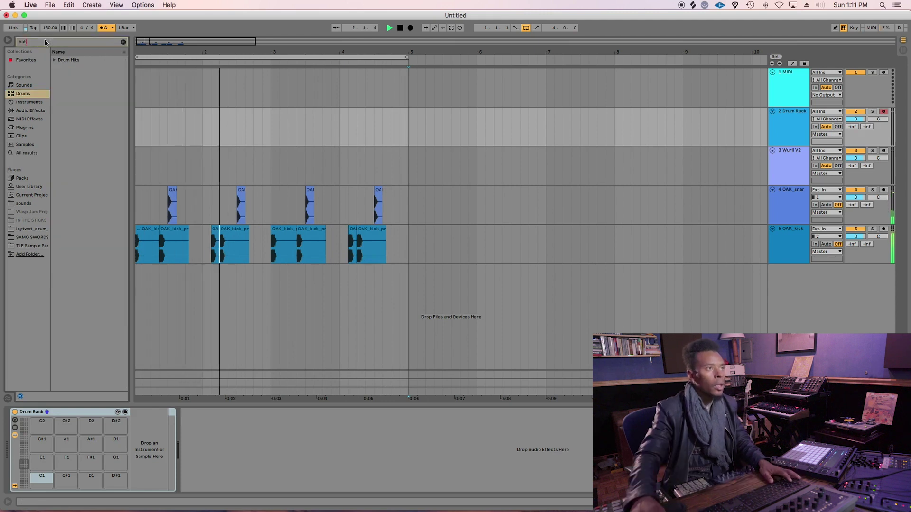
click(24, 154)
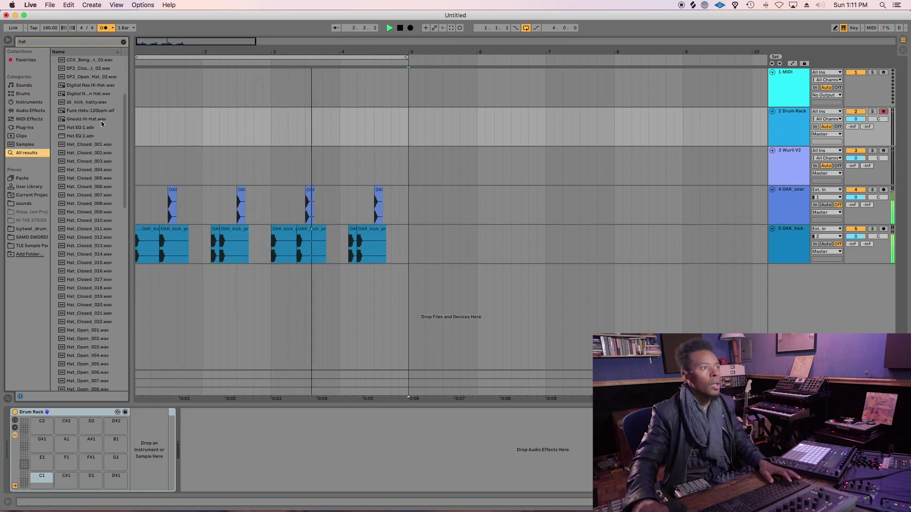
click(97, 145)
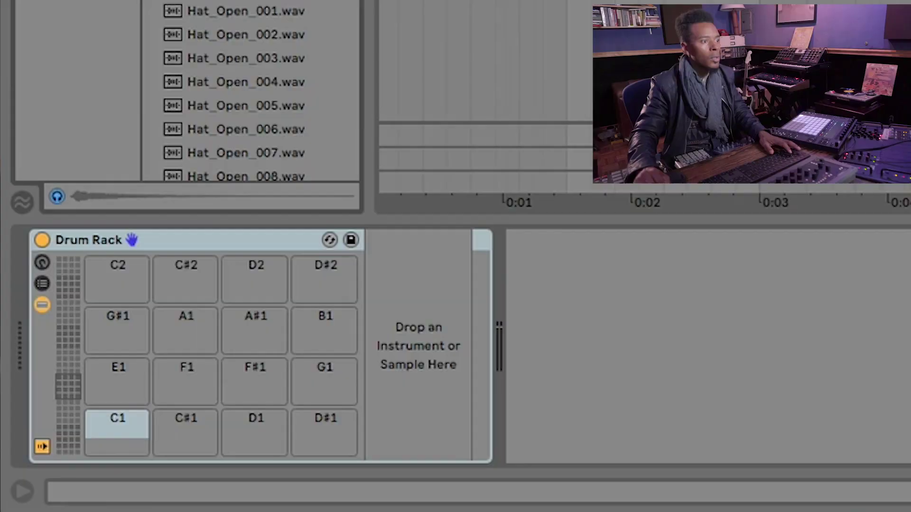
drag(91, 148, 50, 452)
drag(141, 353, 124, 380)
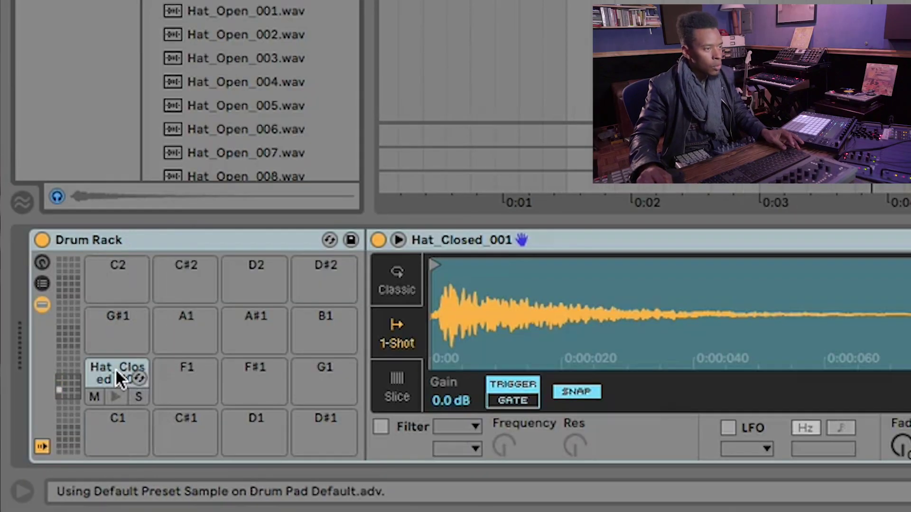
- Copy the closed hat from pad E1 to pads F1, F#1 and G1 of the Drum Rack
scroll(170, 365, up, 4)
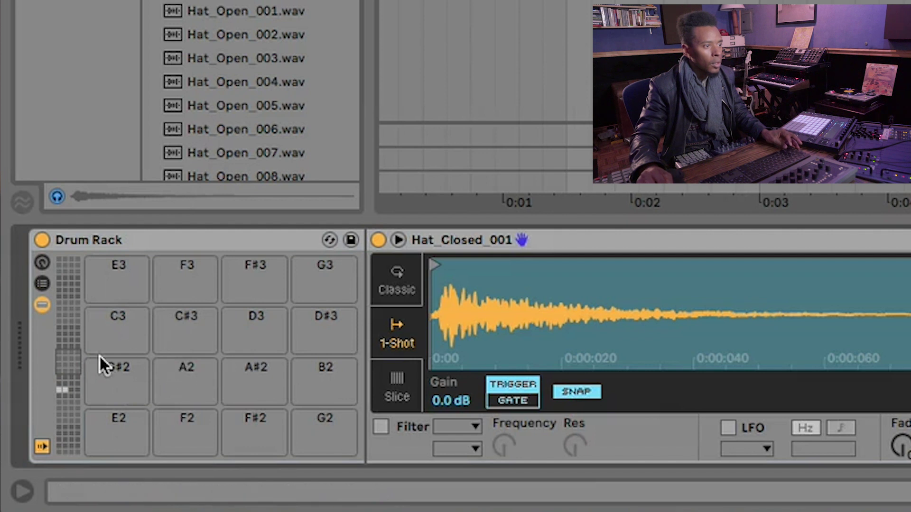
click(69, 385)
drag(175, 370, 246, 373)
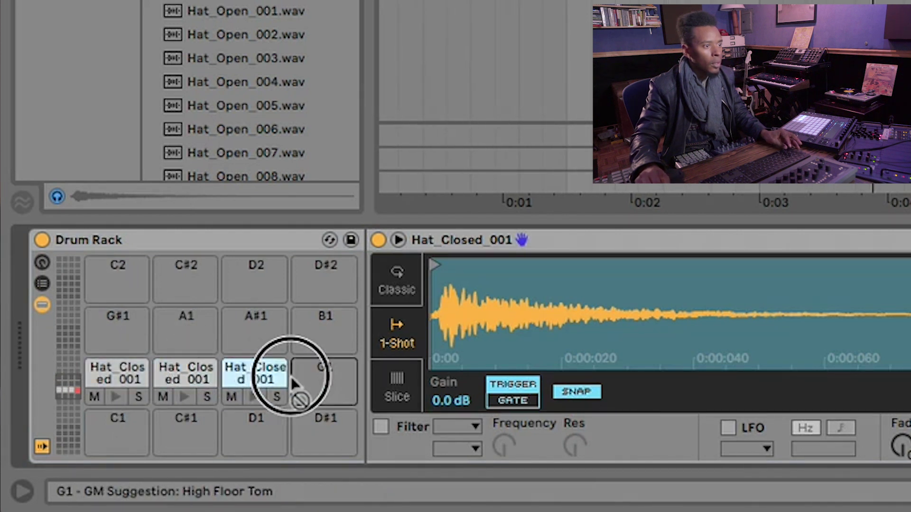
scroll(253, 368, up, 4)
click(55, 388)
- Set the transposition of the F1 hat pad to +2 st and select the F#1 pad
click(113, 374)
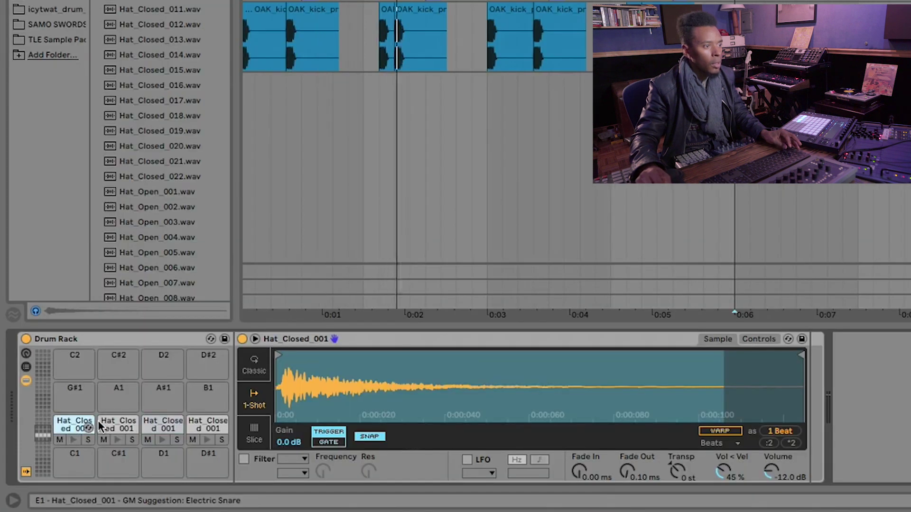
click(116, 424)
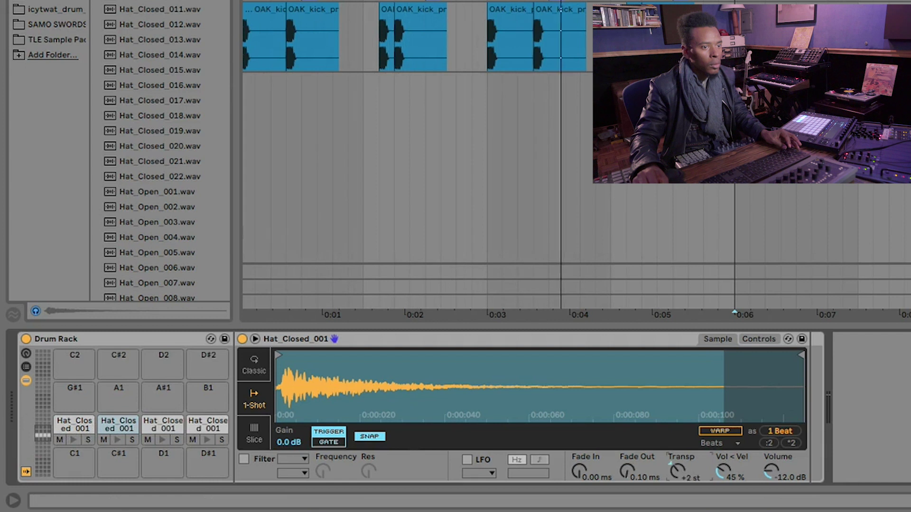
click(167, 422)
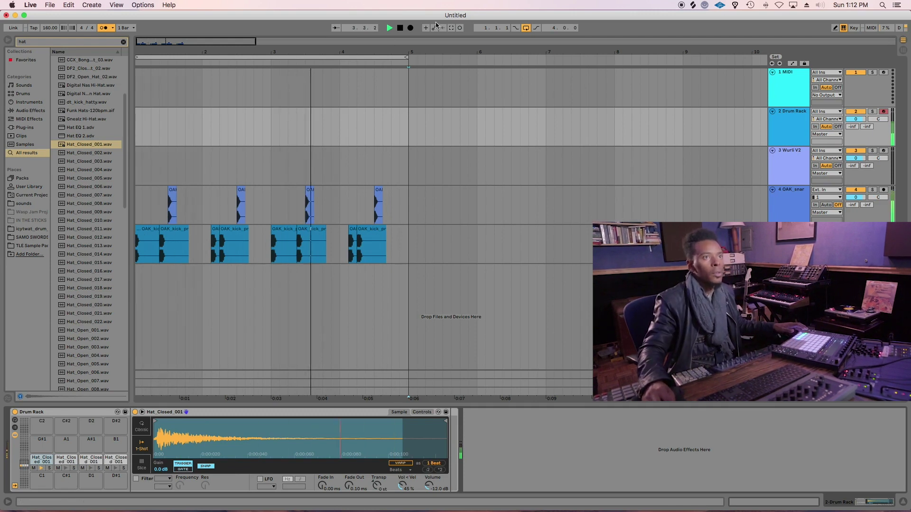
- Record a four-bar pitched hi-hat pattern on the Drum Rack track
click(411, 28)
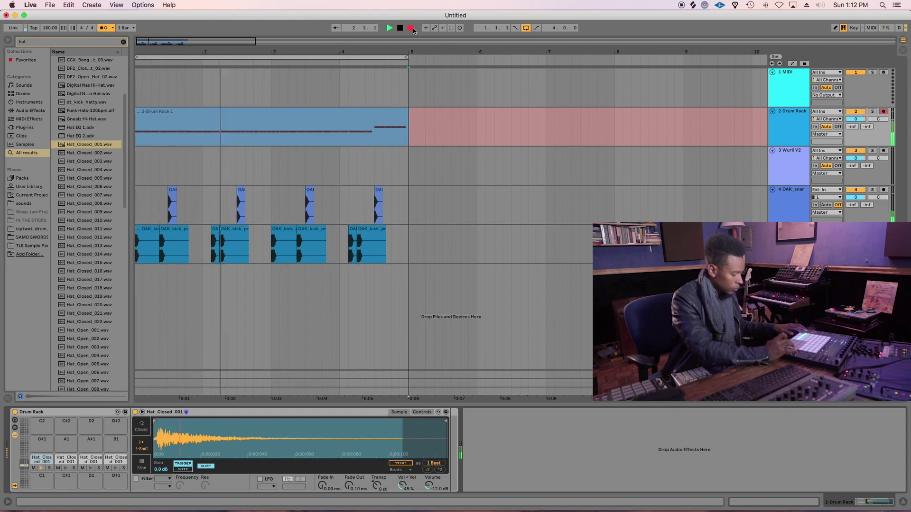
click(410, 29)
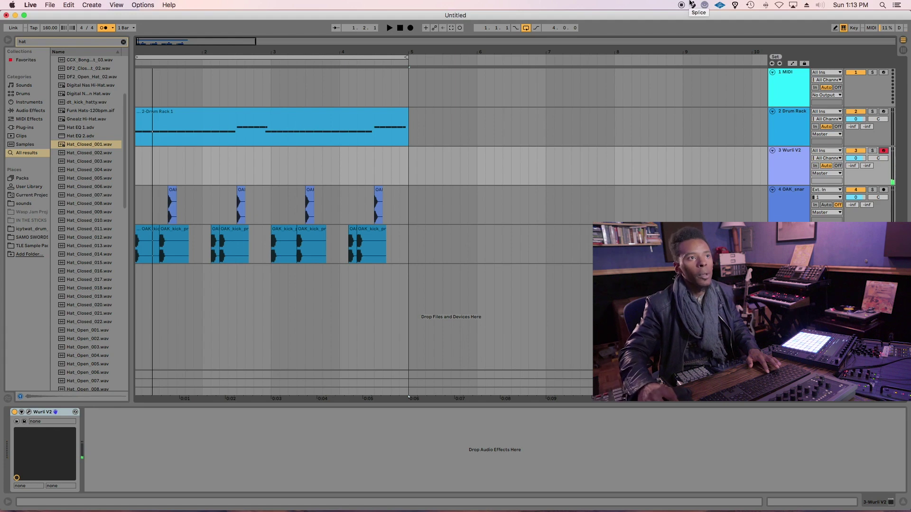
- Record a four-bar keyboard part on the Wurli V2 track
click(408, 29)
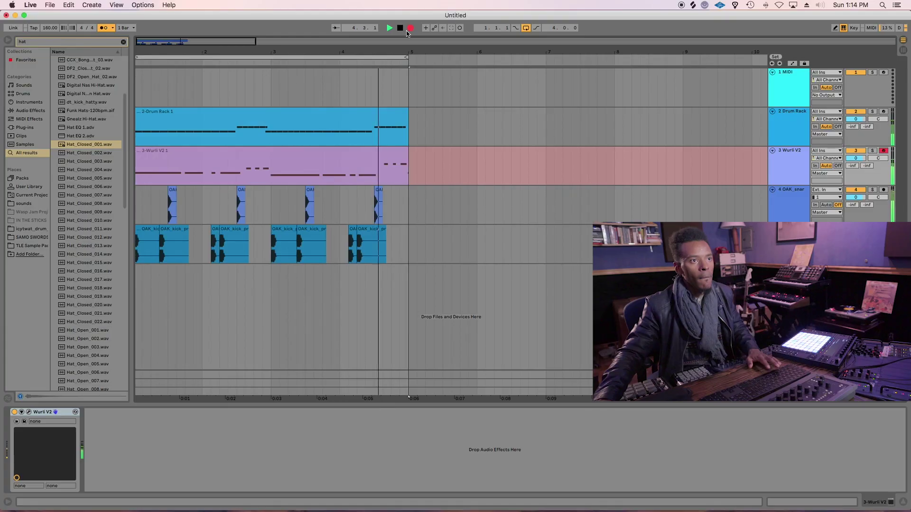
click(408, 29)
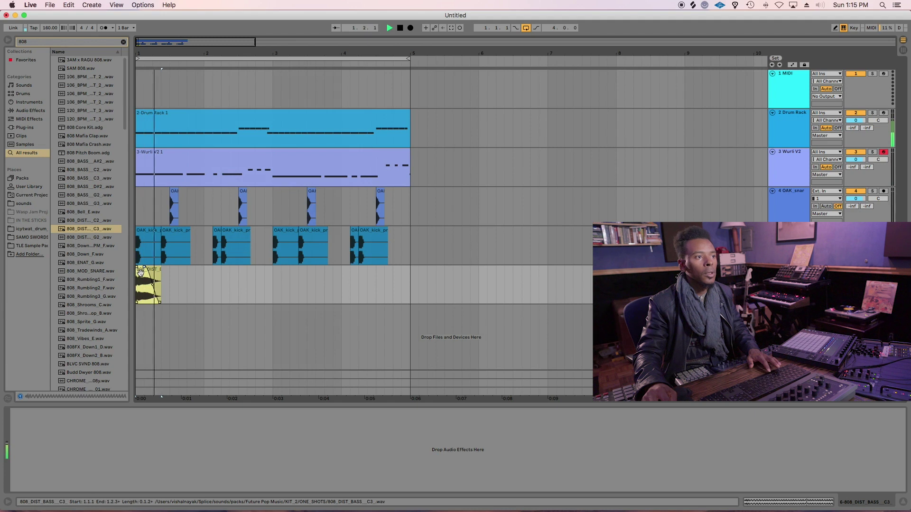
- Copy the 808_DIST_BASS__C3 clip along its track so one 808 starts under every kick hit of the four-bar pattern
drag(140, 272, 308, 270)
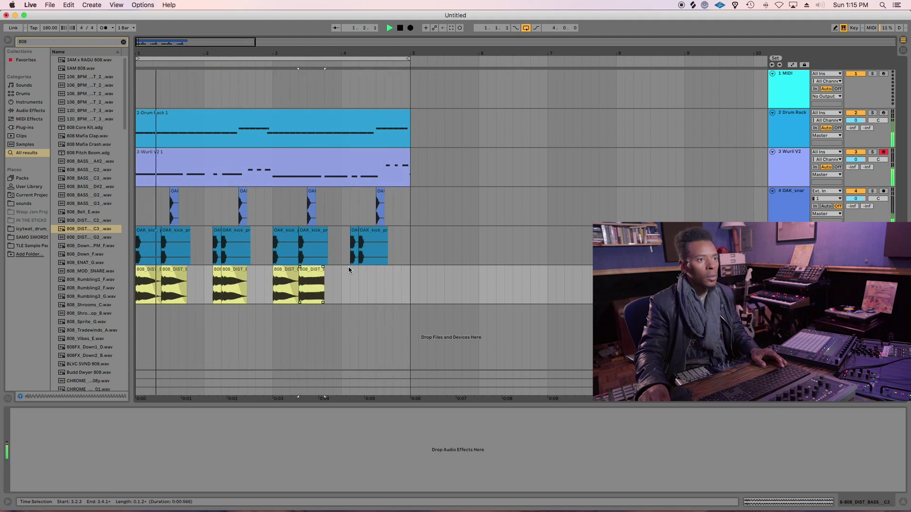
drag(311, 270, 370, 269)
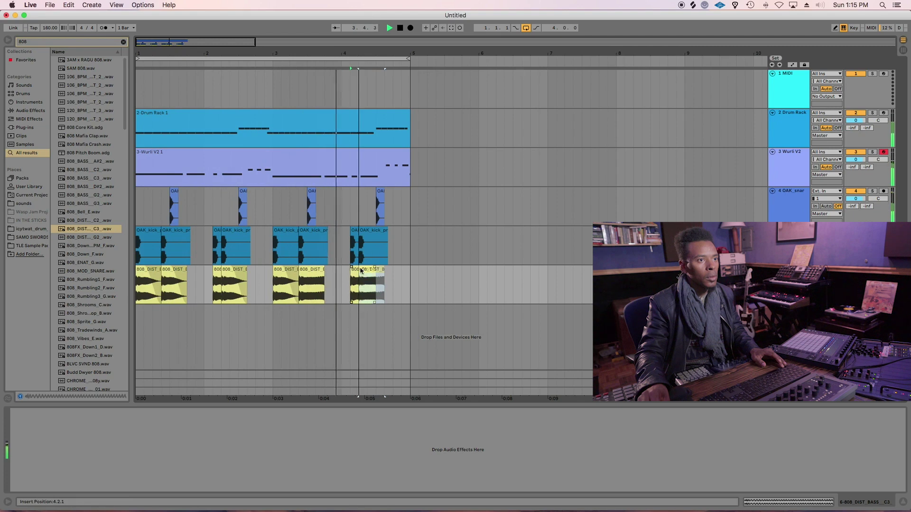
click(166, 272)
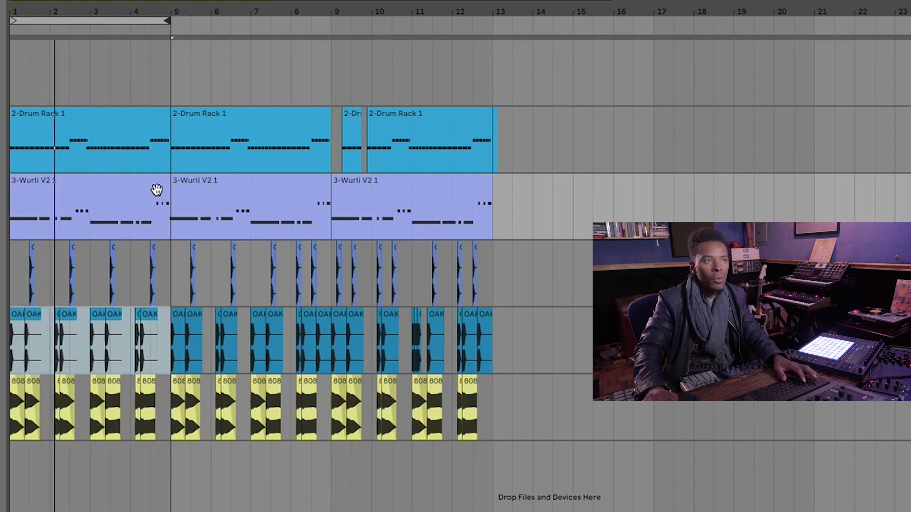
- Audition the second and third four-bar sections by moving the loop to start at bar 5 and at bar 9
click(128, 20)
drag(128, 21, 309, 14)
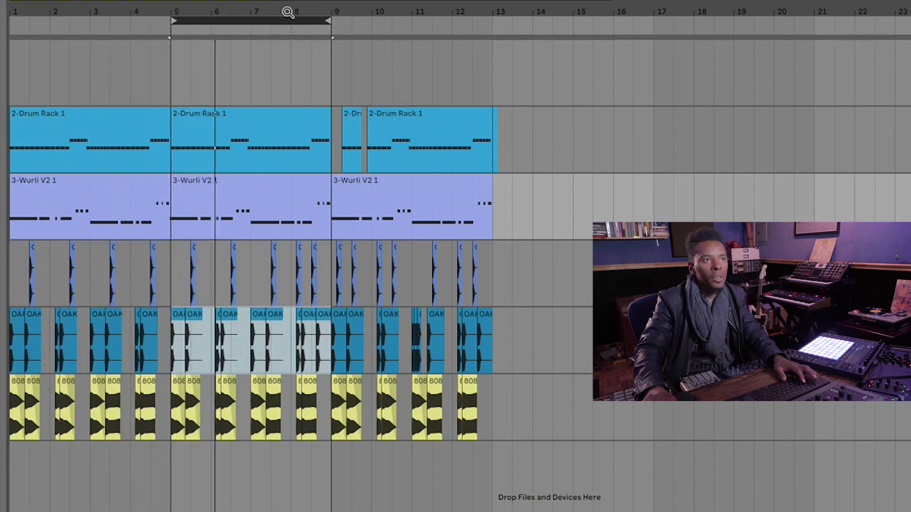
click(575, 304)
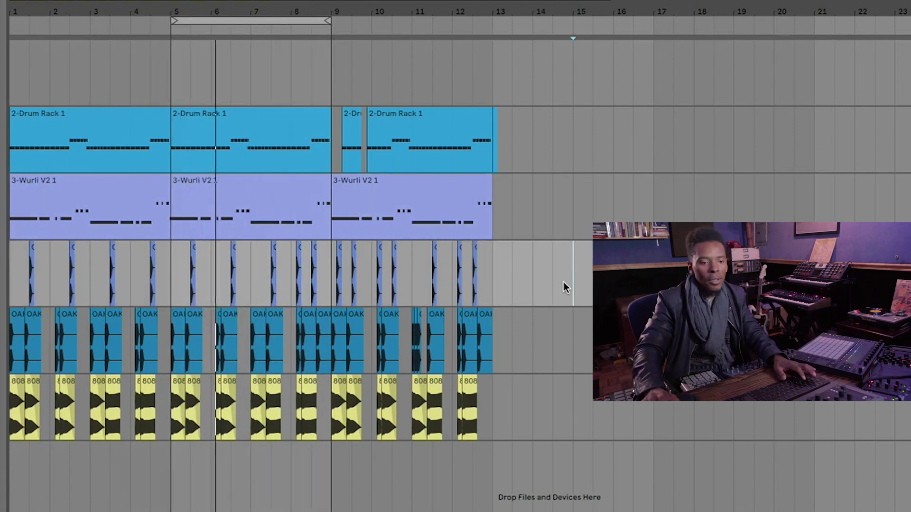
click(292, 20)
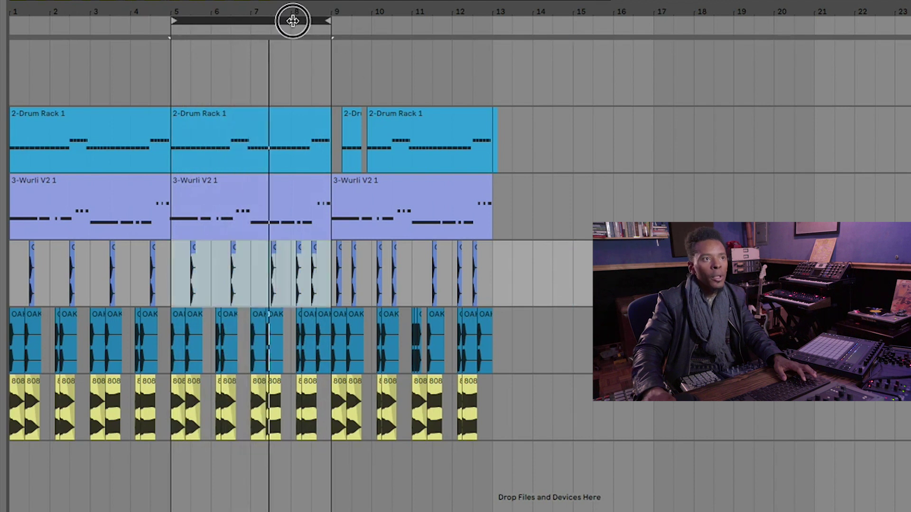
drag(292, 20, 461, 27)
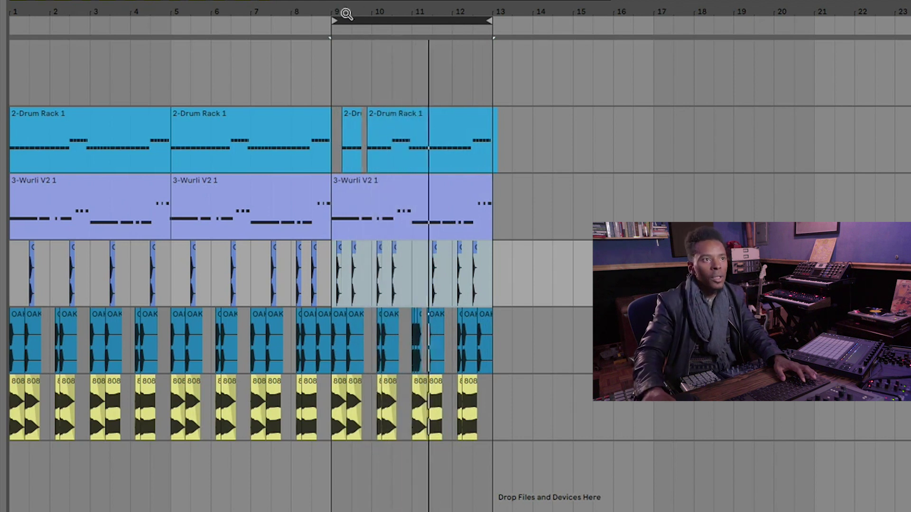
- Set the loop to cover the first eight bars, from bar 1 to the start of bar 9
drag(334, 21, 11, 21)
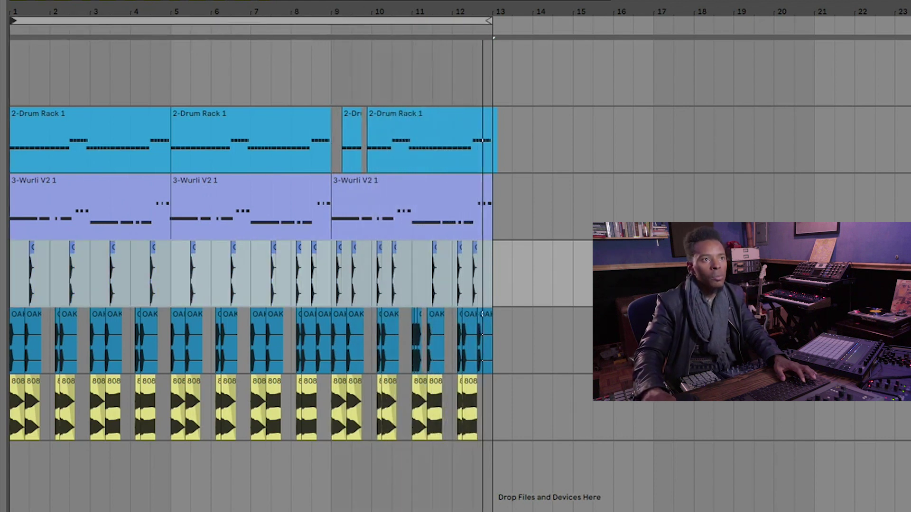
drag(490, 21, 171, 56)
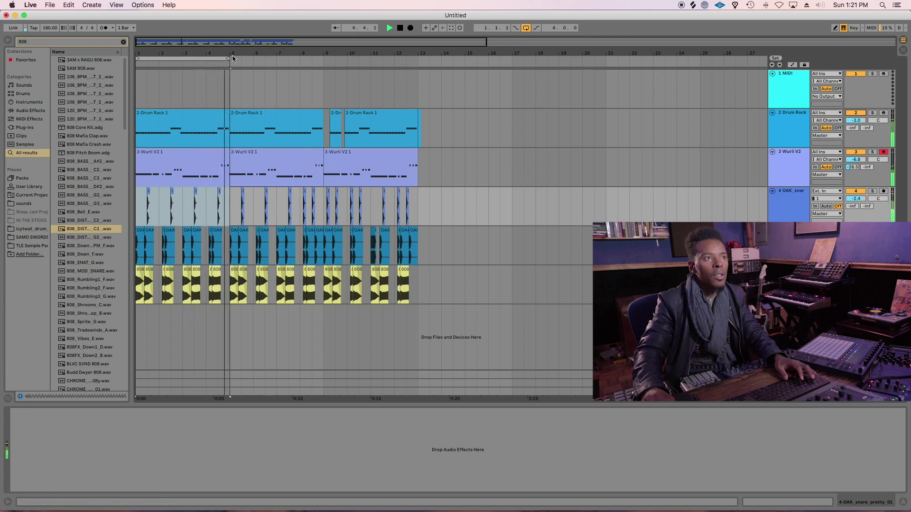
drag(232, 57, 323, 59)
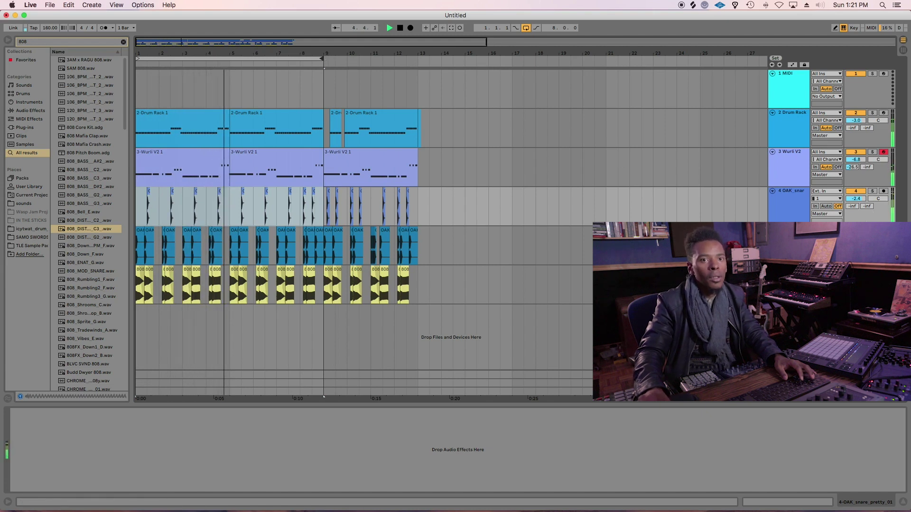
- Compare the playing mix with and without the OAK_kick track and with and without the 808_DIST track, leaving both active
click(857, 231)
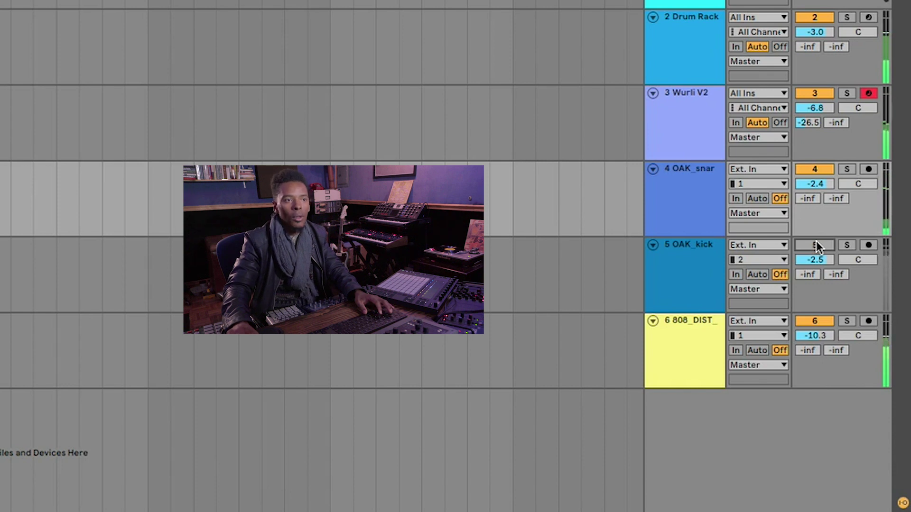
click(815, 244)
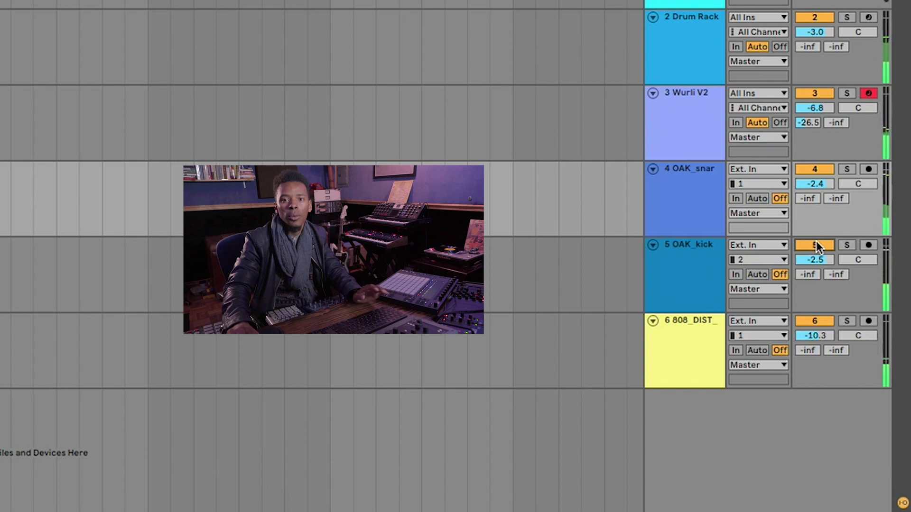
click(815, 245)
click(814, 245)
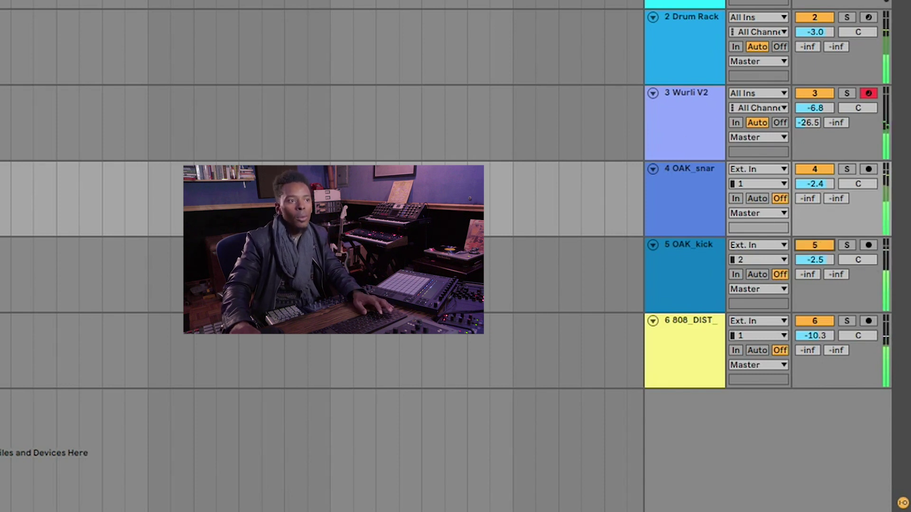
click(816, 320)
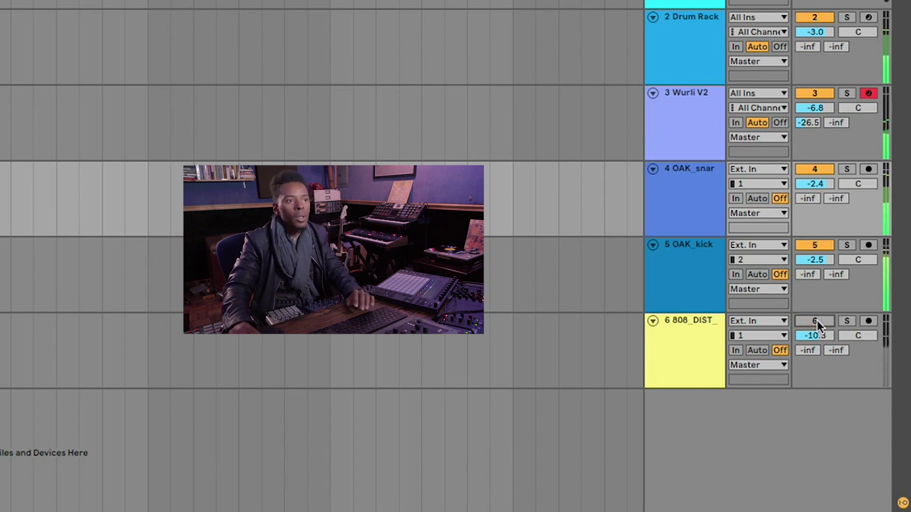
click(817, 320)
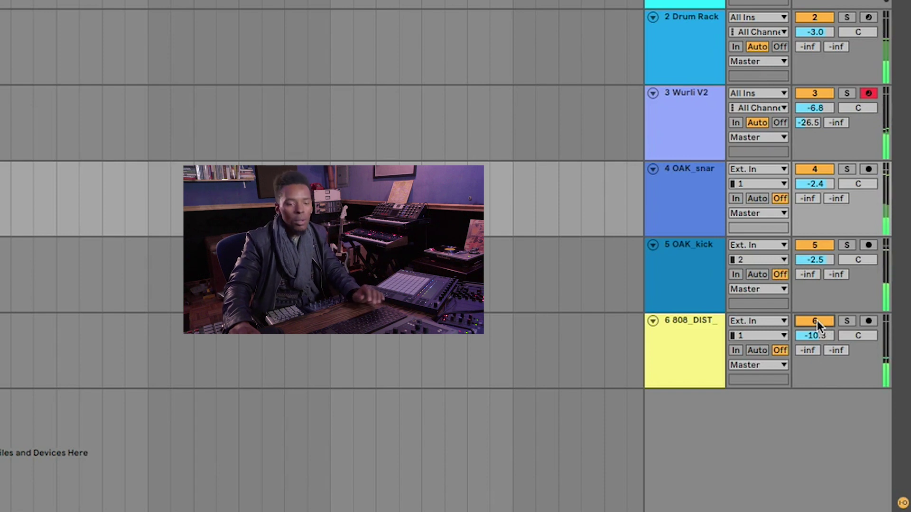